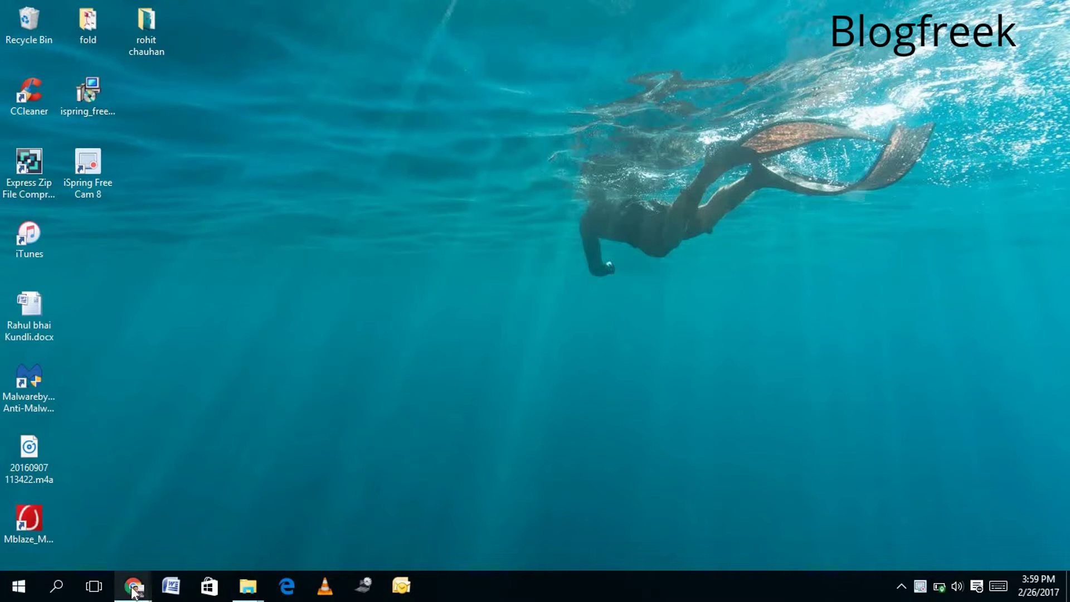
- Bring the Chrome window with the blogfreek 'Submit Your Site to Bing' article to the front
mouse_move(133, 592)
click(119, 539)
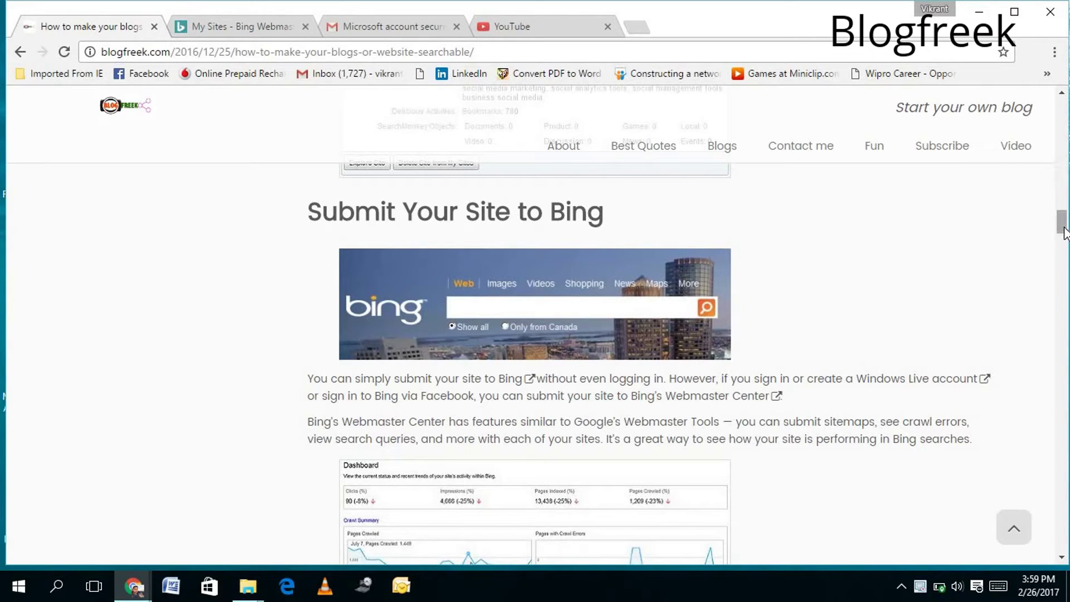
drag(1064, 232, 1064, 233)
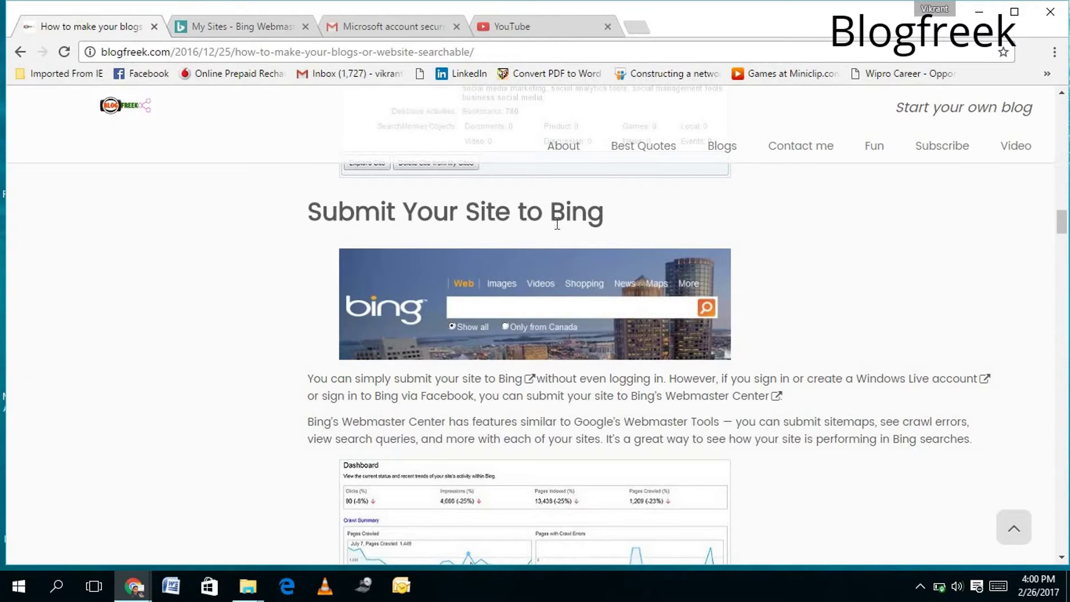
drag(557, 223, 279, 43)
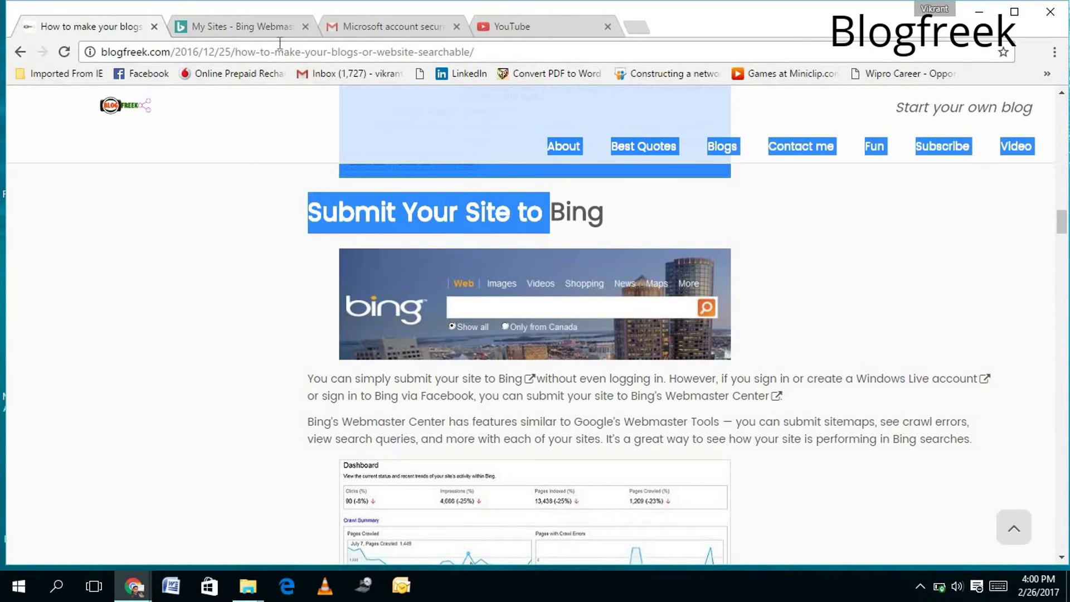
click(241, 31)
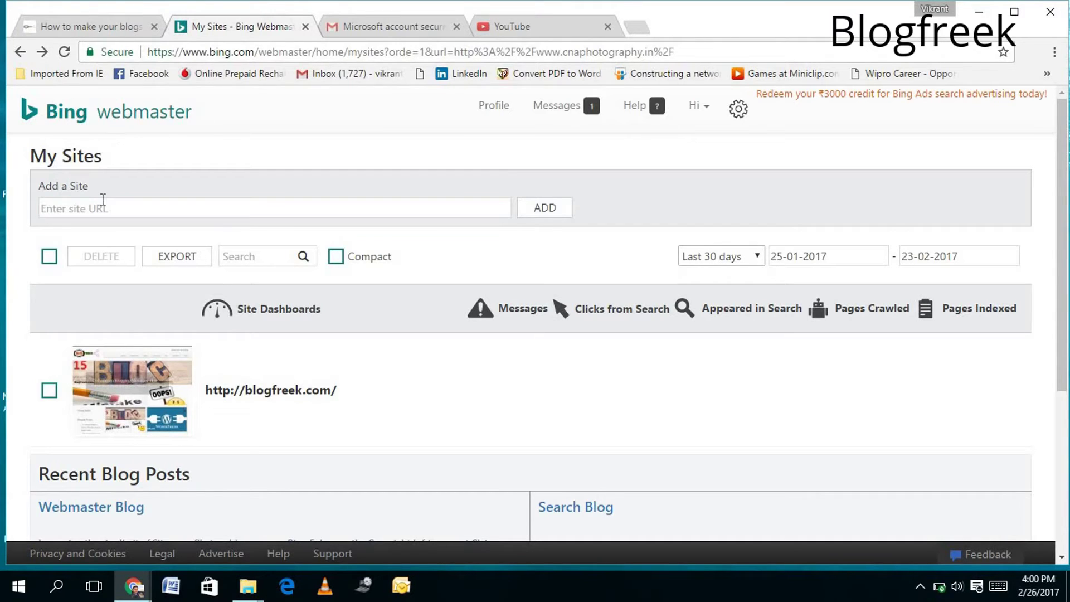
click(103, 201)
click(118, 210)
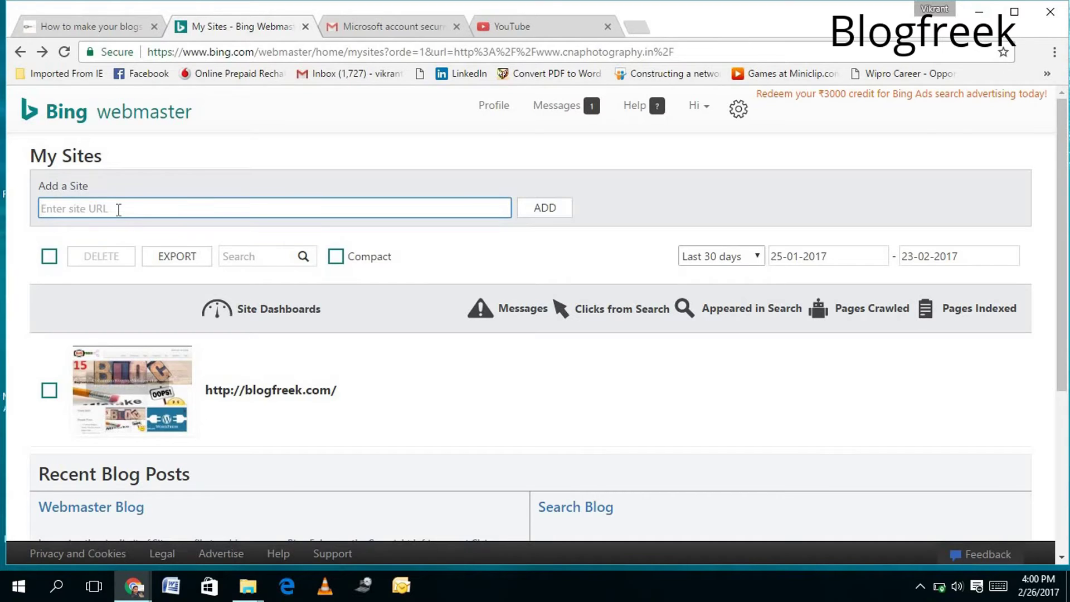
text(http://www.cnaphotography.in/)
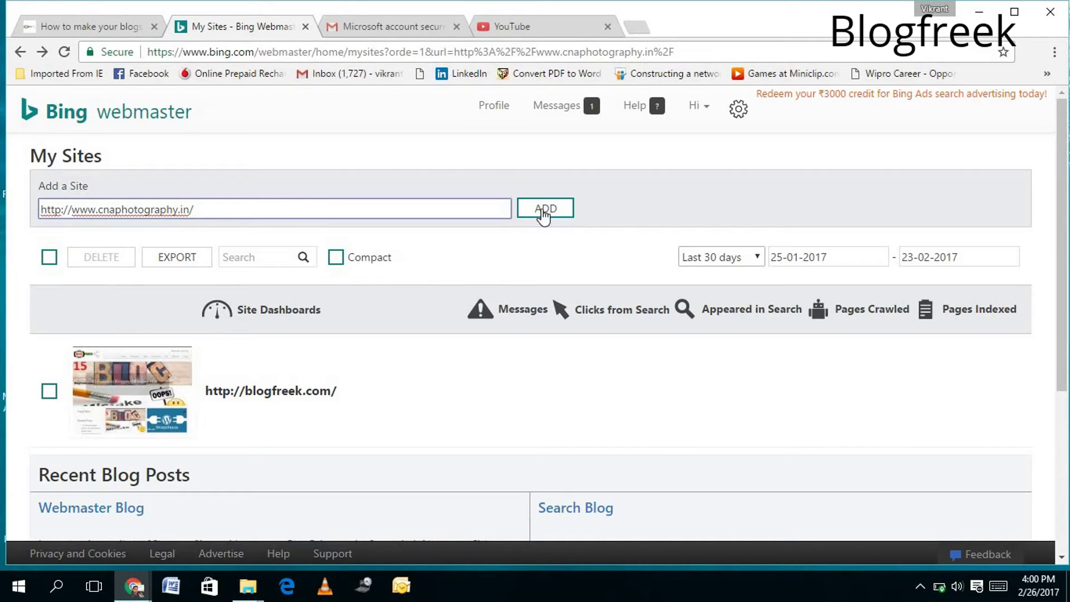
click(543, 214)
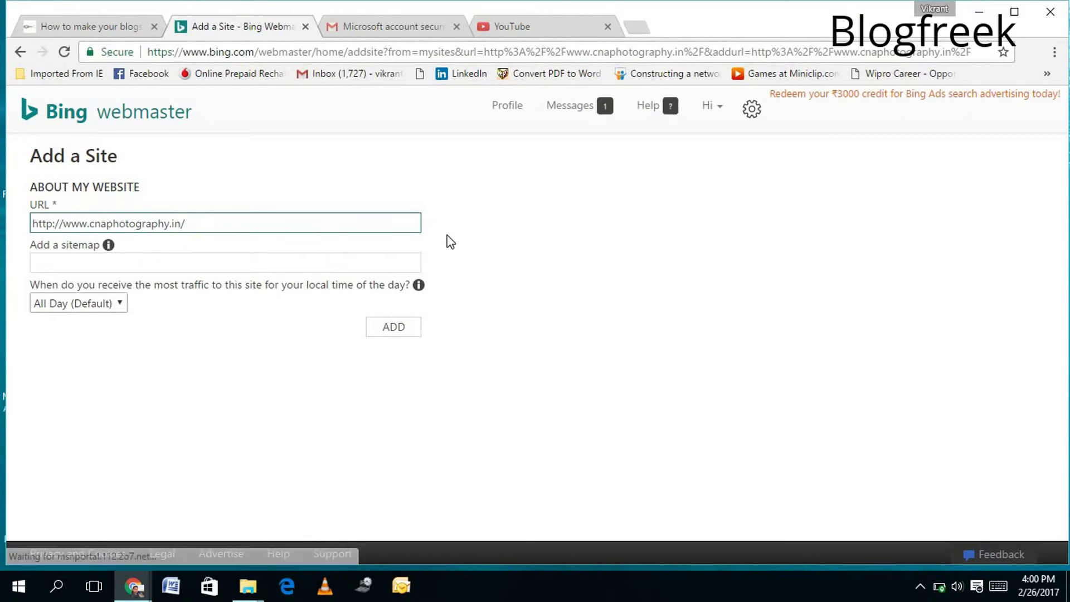
click(394, 328)
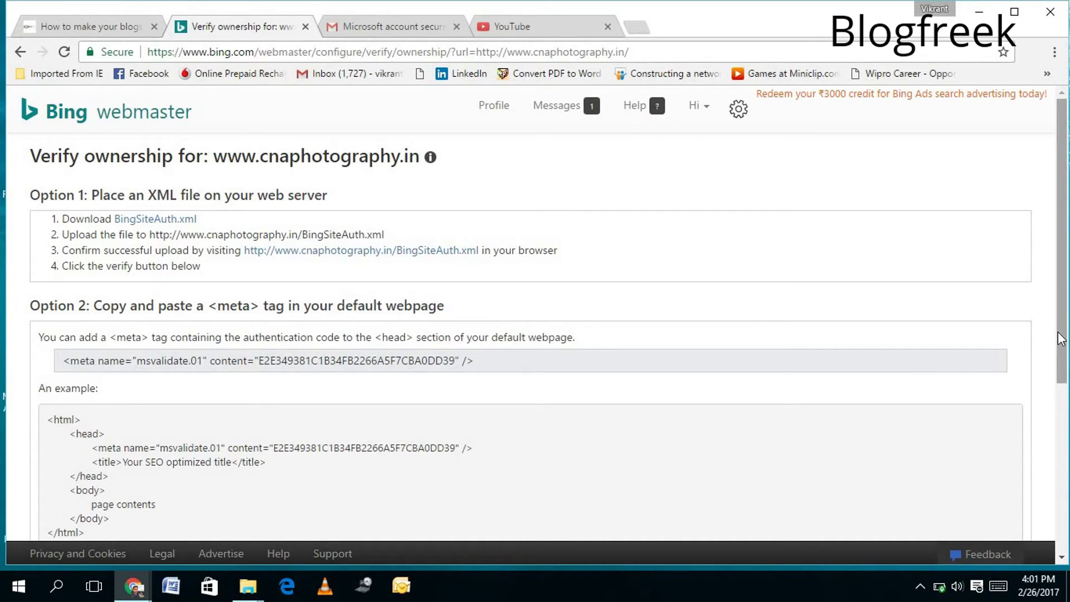
drag(1061, 339, 1068, 422)
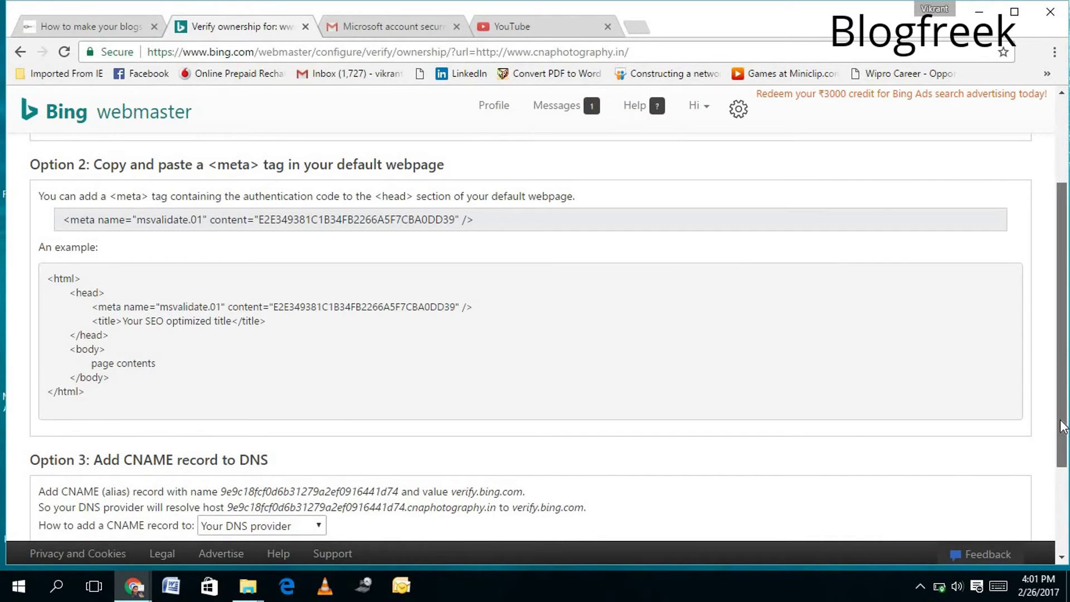
drag(1063, 423, 1062, 425)
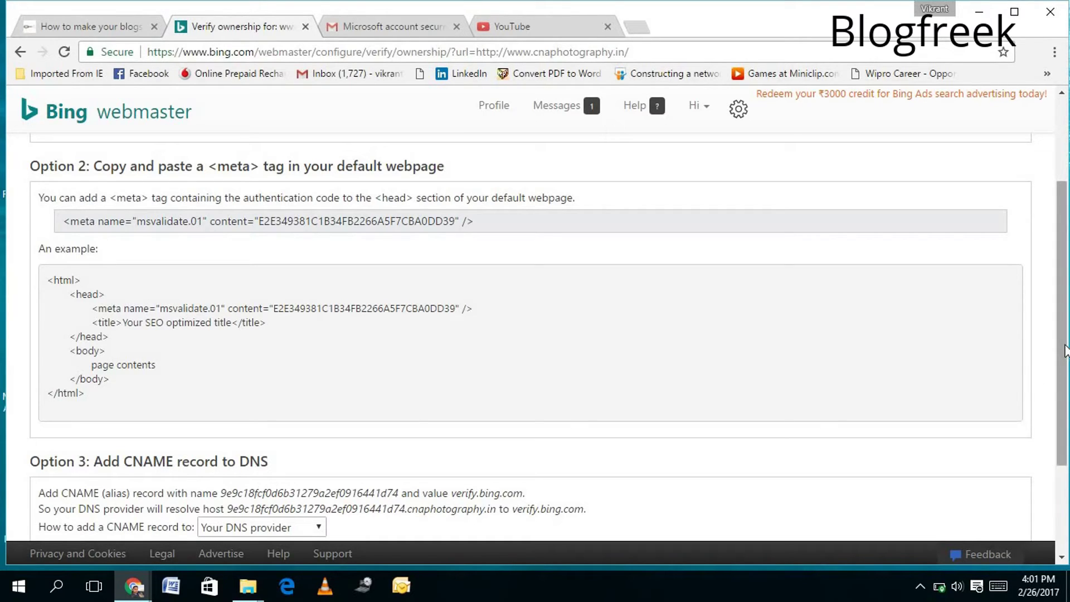
drag(1061, 328, 1062, 187)
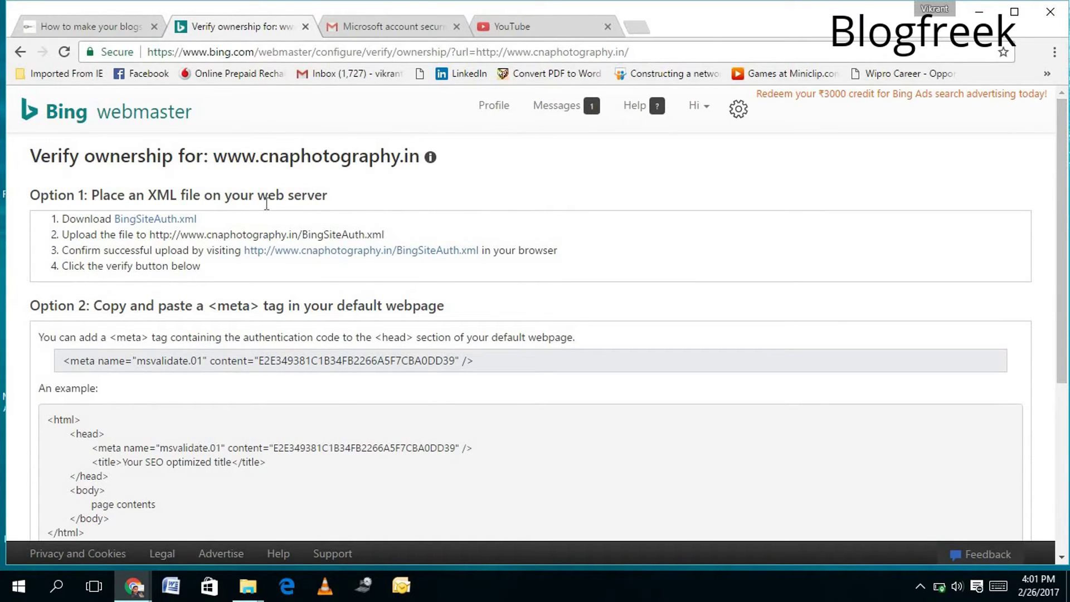
click(160, 220)
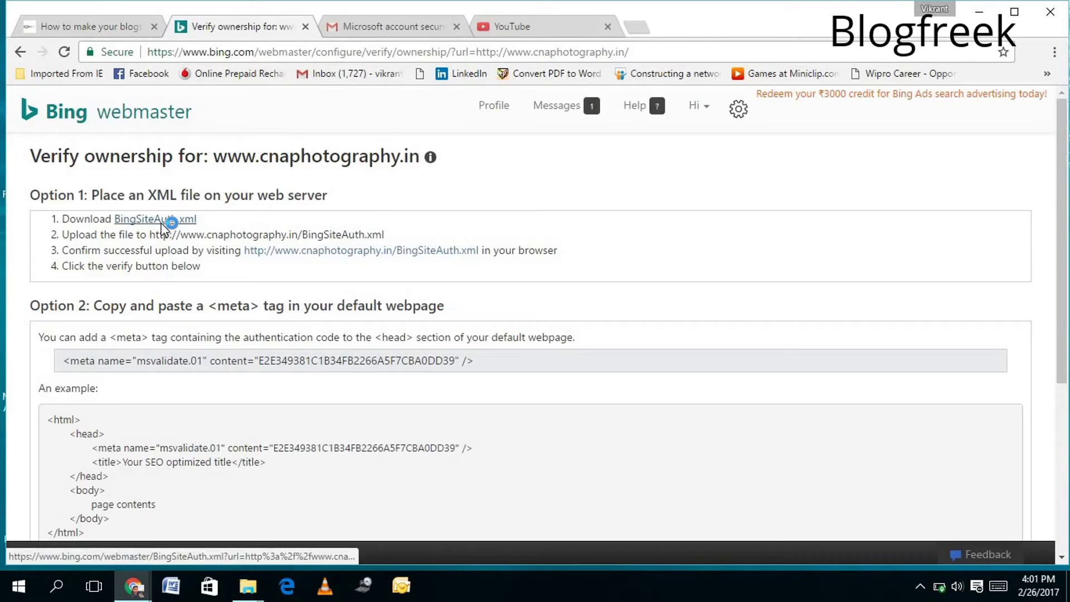
- Save BingSiteAuth.xml to the Desktop
click(250, 342)
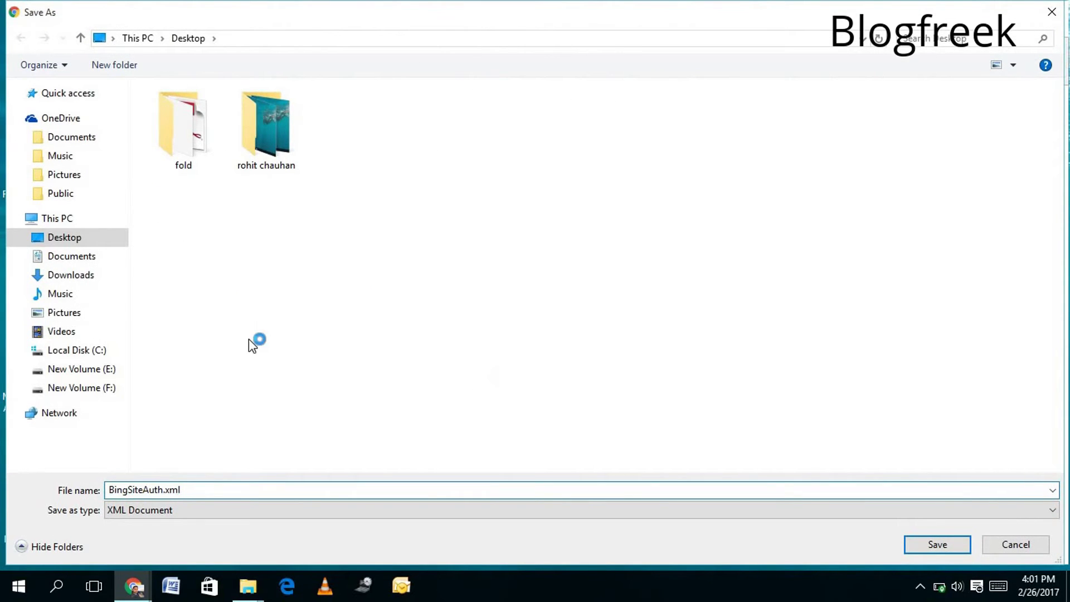
click(72, 239)
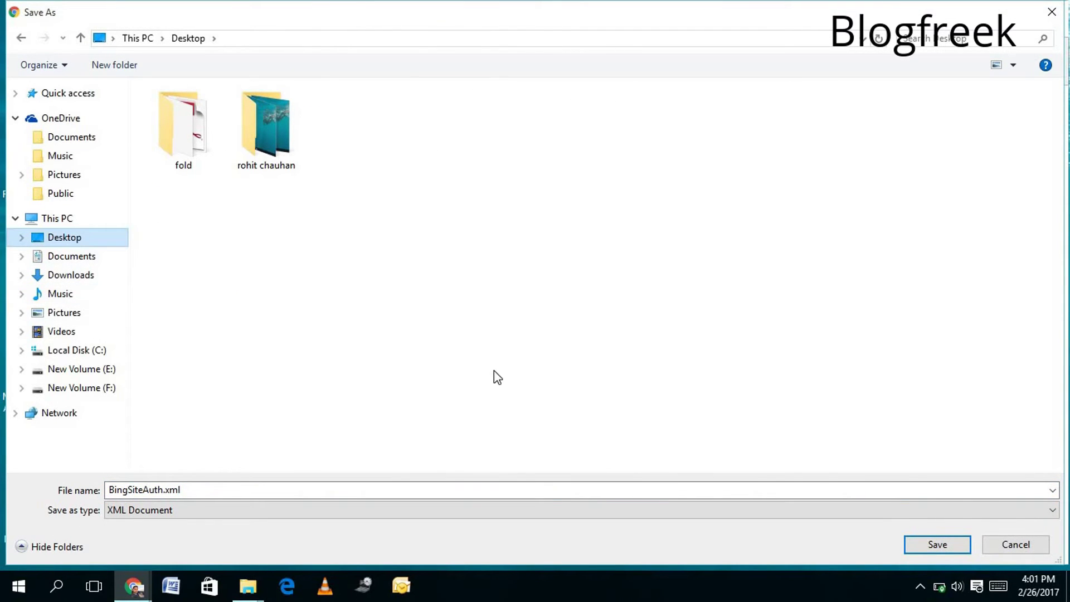
click(938, 545)
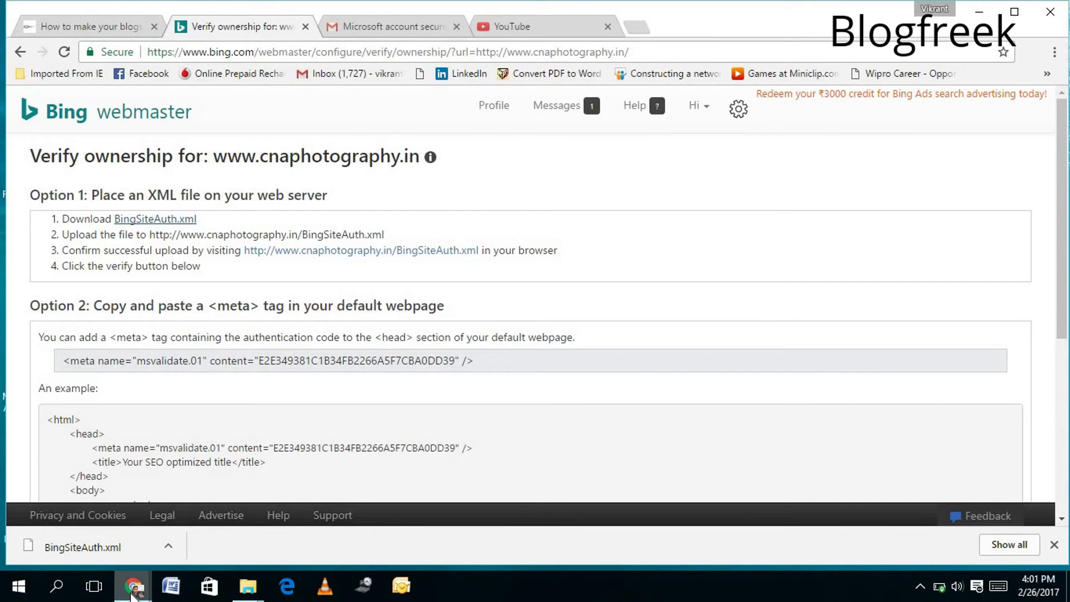
- Switch to the cnaphoto cPanel and open its File Manager at the public_html folder
mouse_move(132, 594)
click(255, 501)
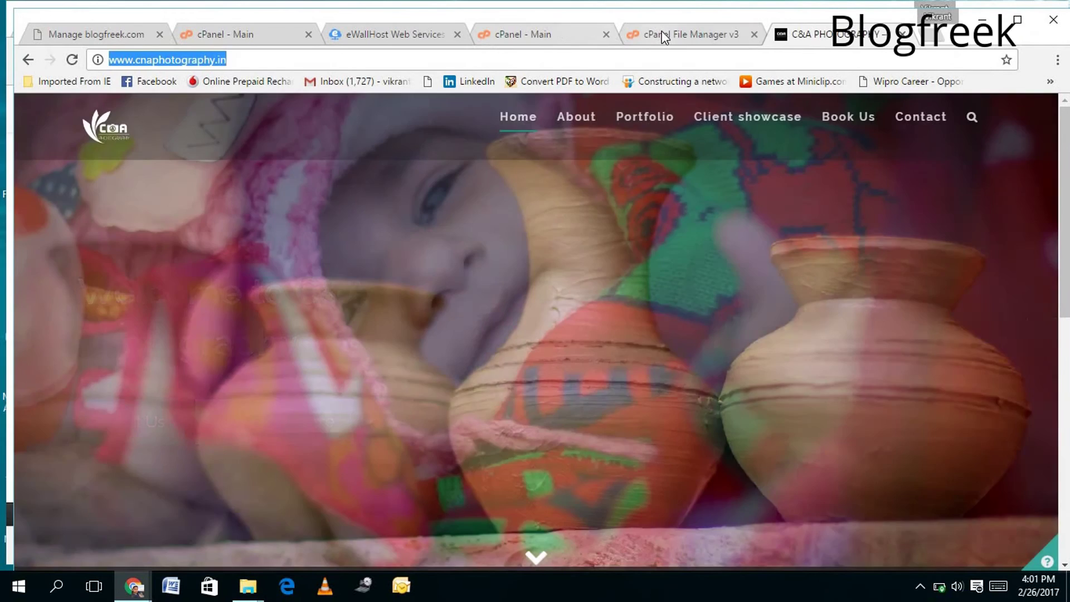
click(664, 36)
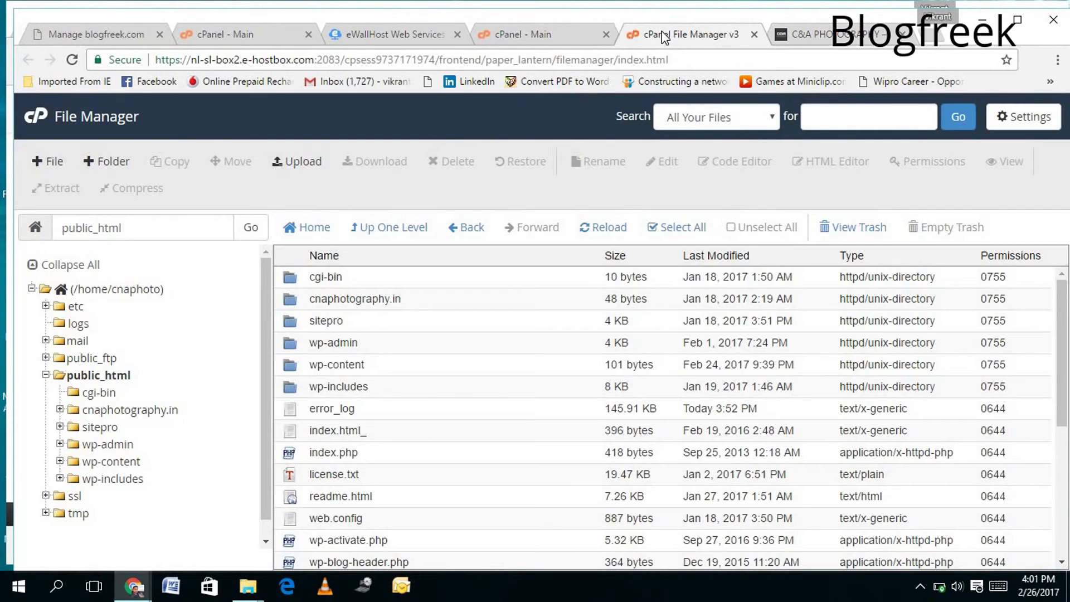
click(754, 35)
click(232, 38)
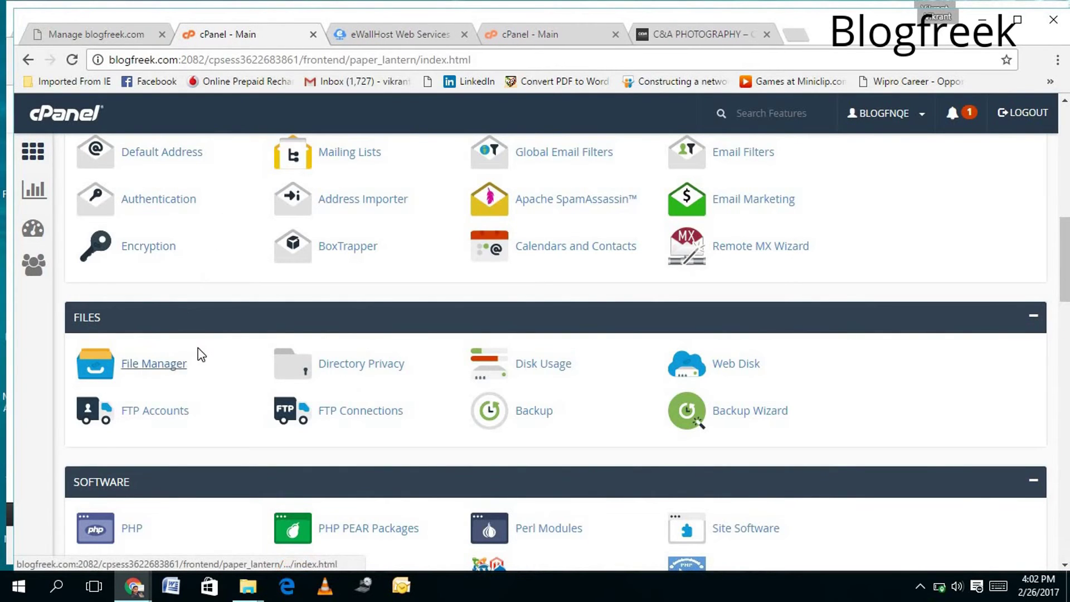
click(540, 32)
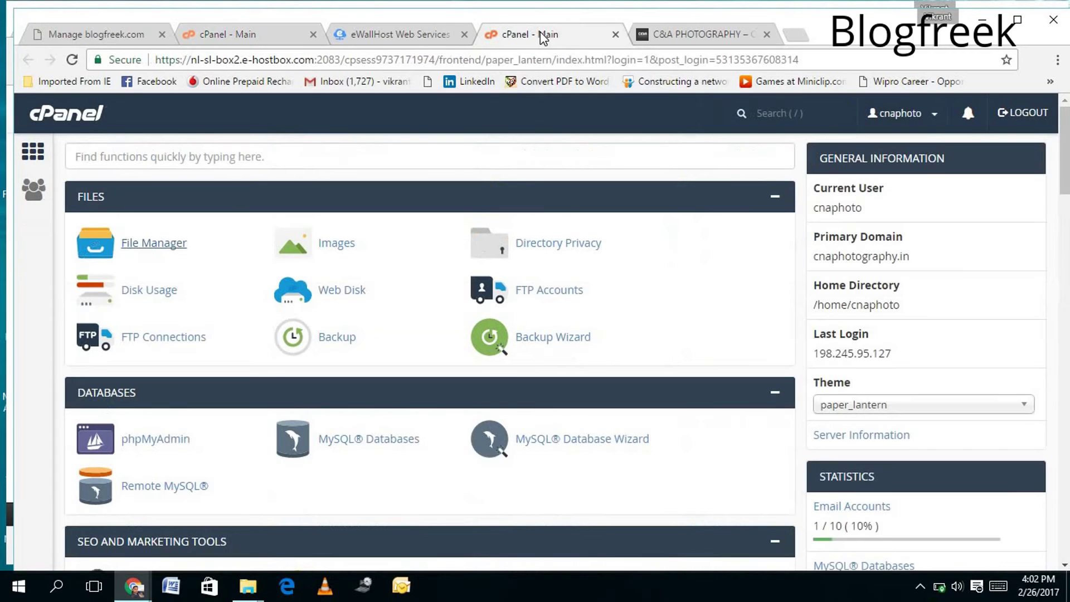
click(265, 44)
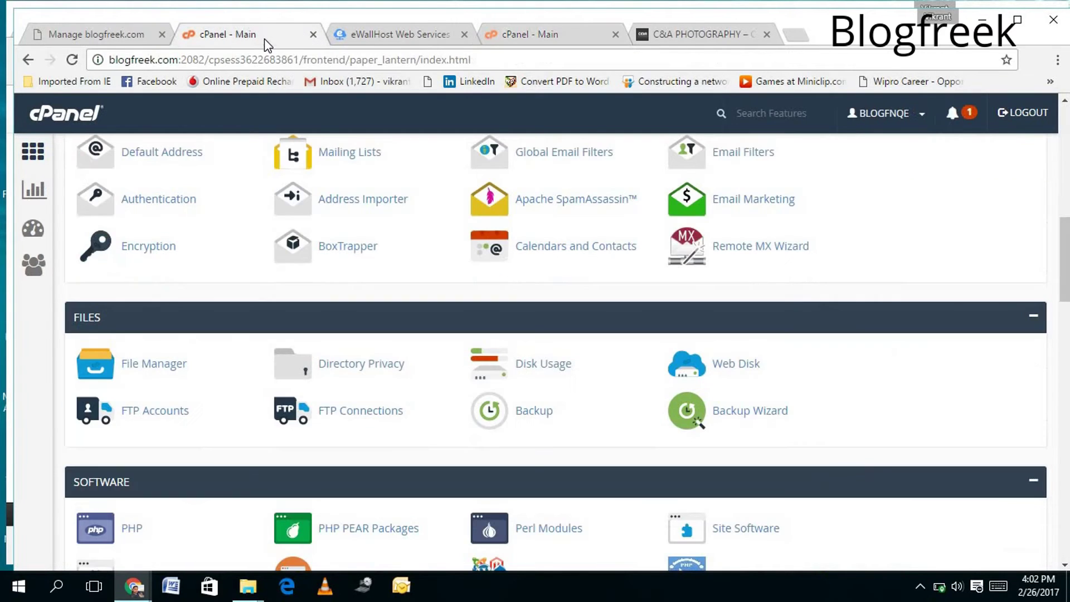
click(576, 40)
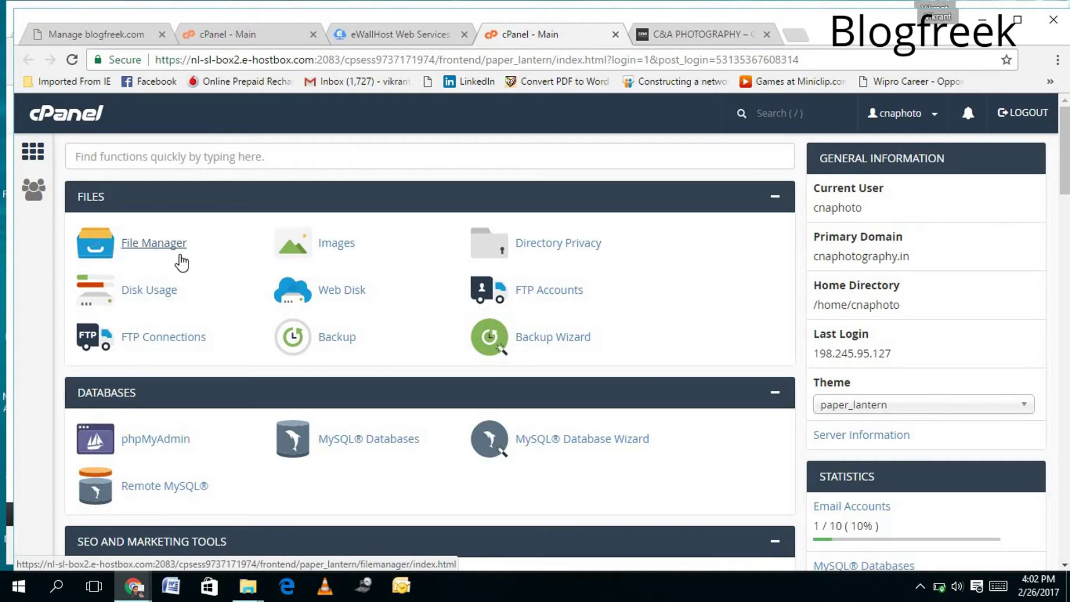
click(166, 245)
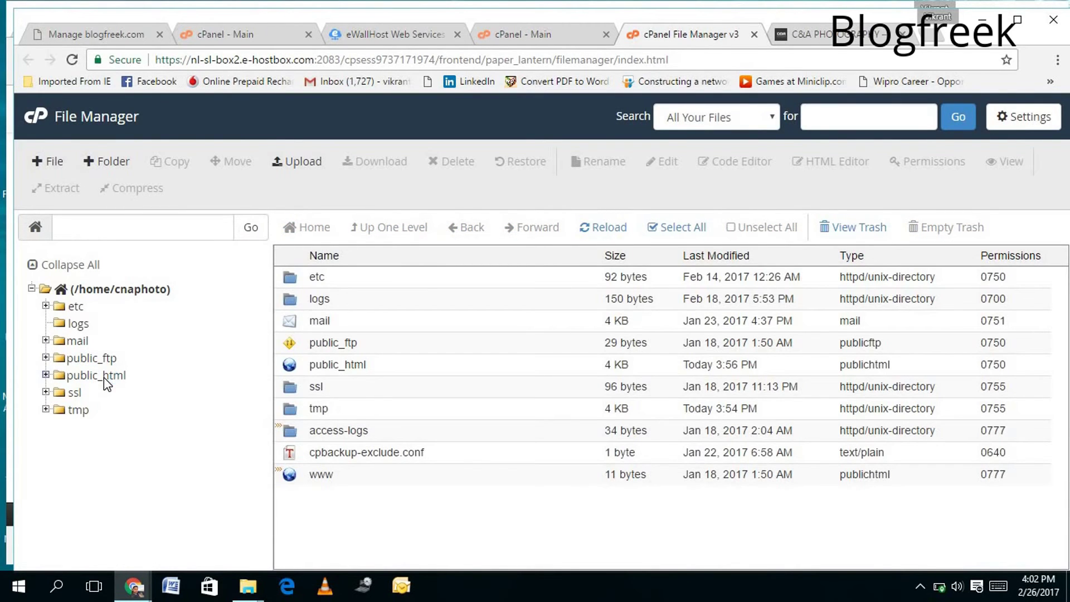
click(104, 376)
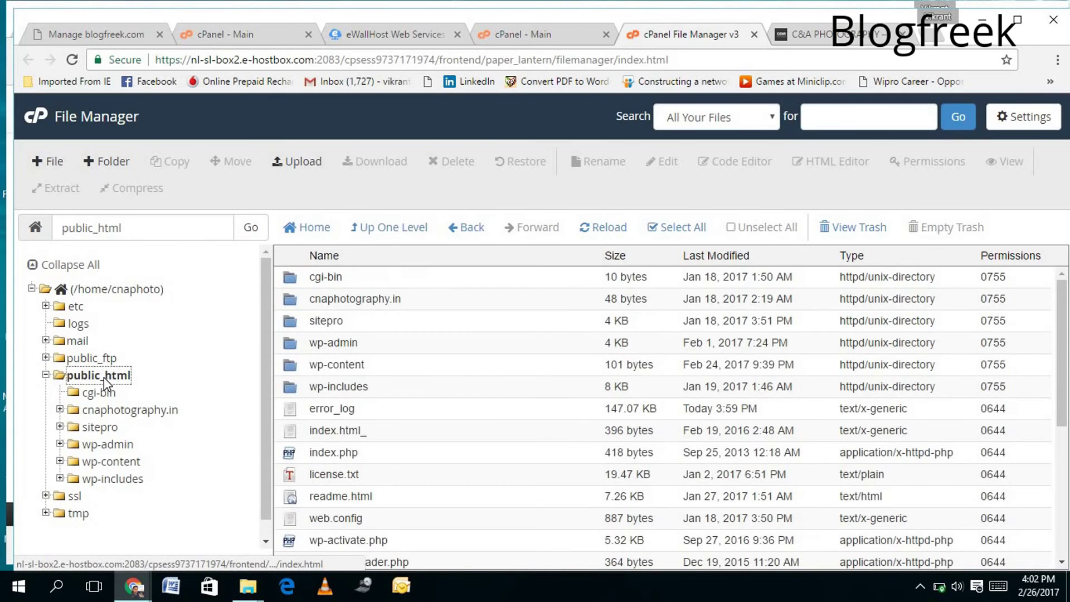
- Upload BingSiteAuth.xml from the Desktop into public_html
click(306, 162)
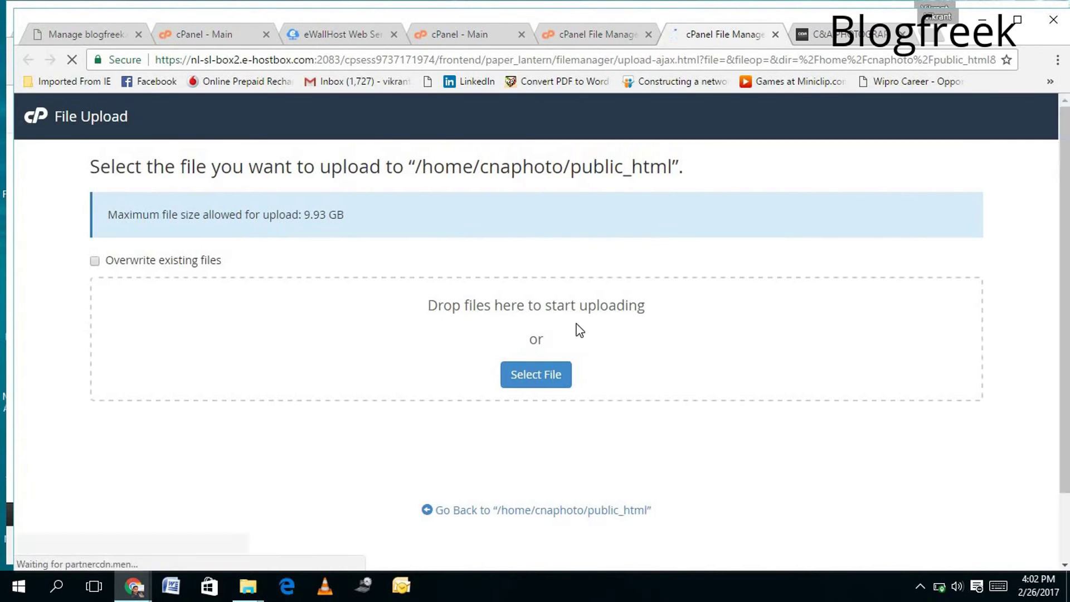
click(545, 373)
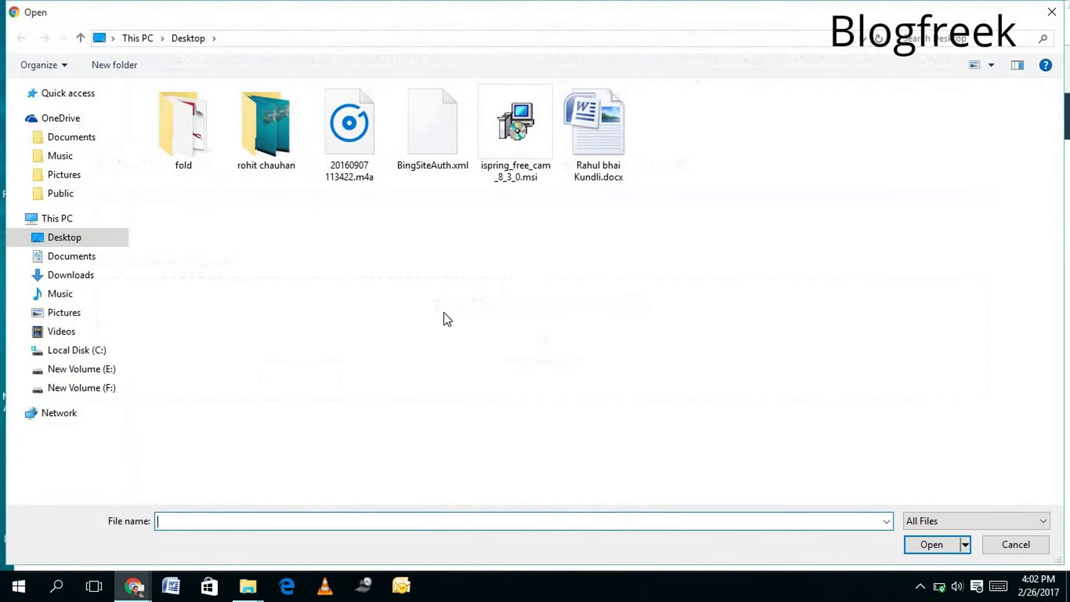
double_click(446, 148)
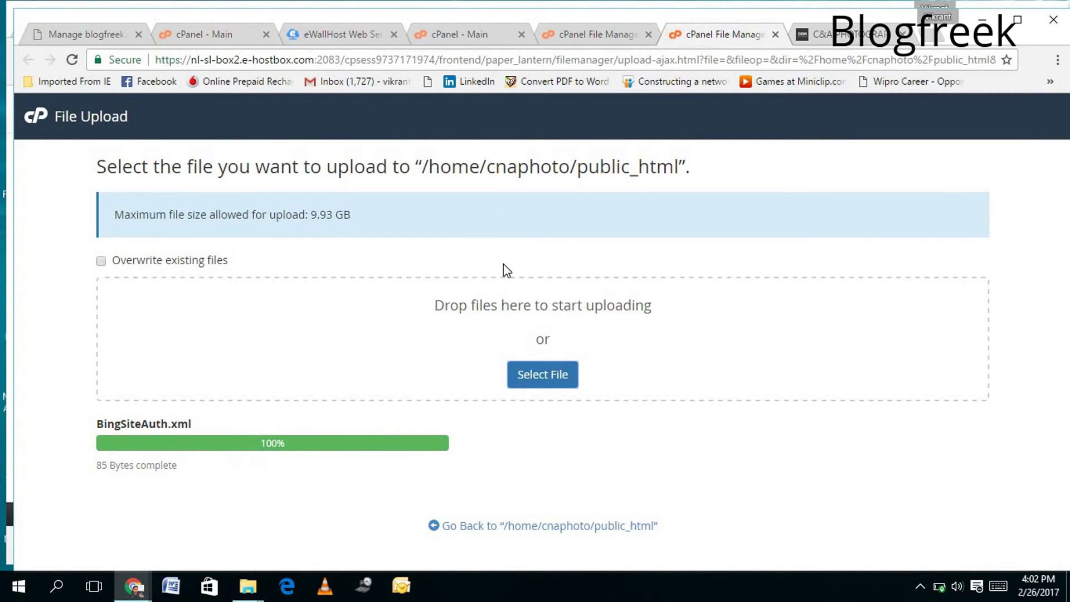
- Reload File Manager and confirm BingSiteAuth.xml is listed in public_html
click(602, 38)
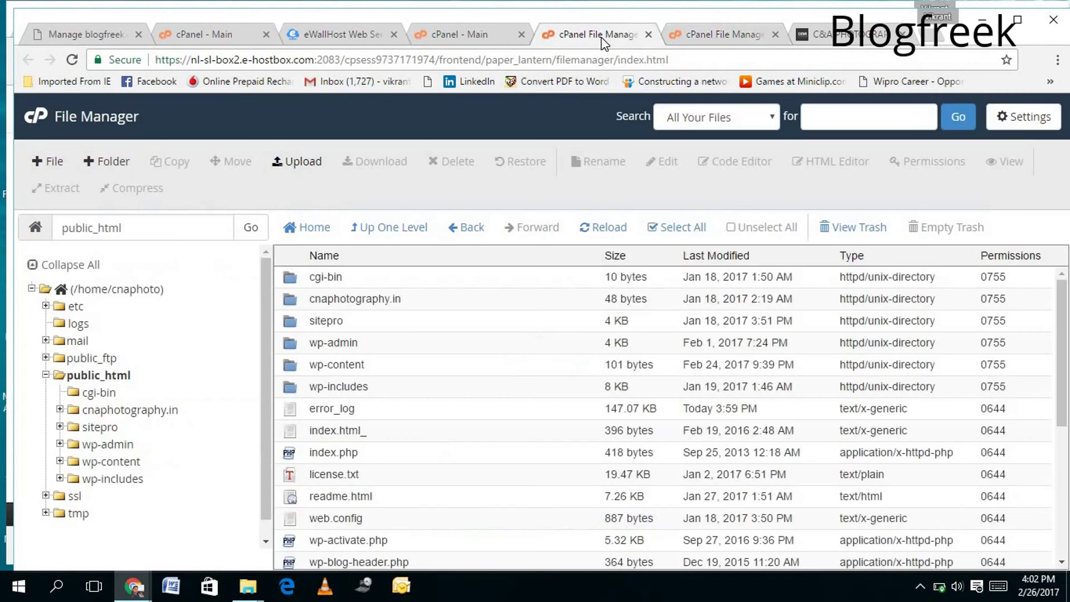
click(681, 58)
key(Return)
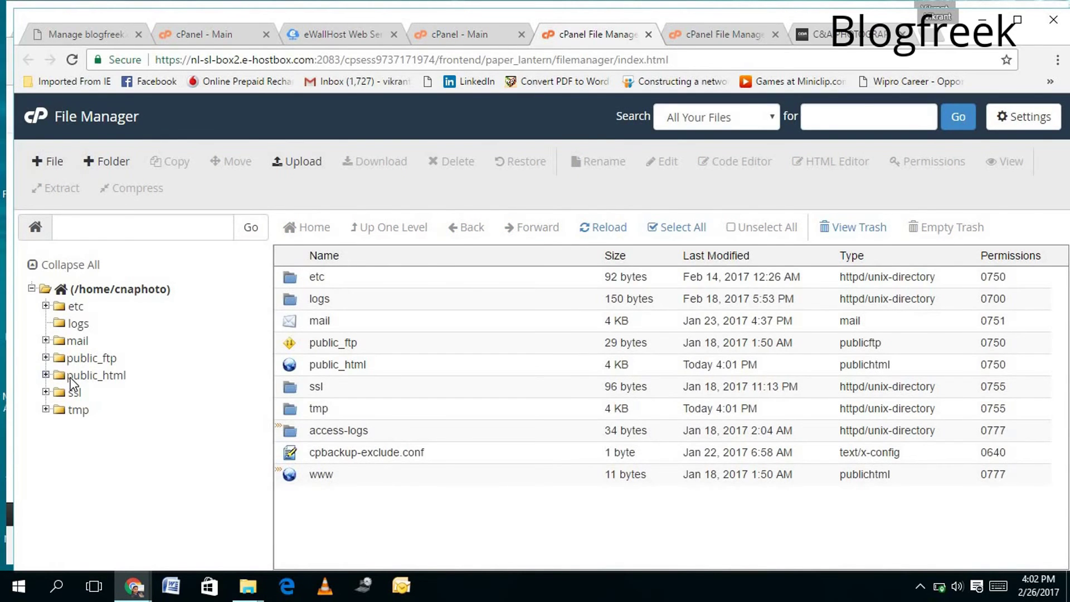
click(71, 376)
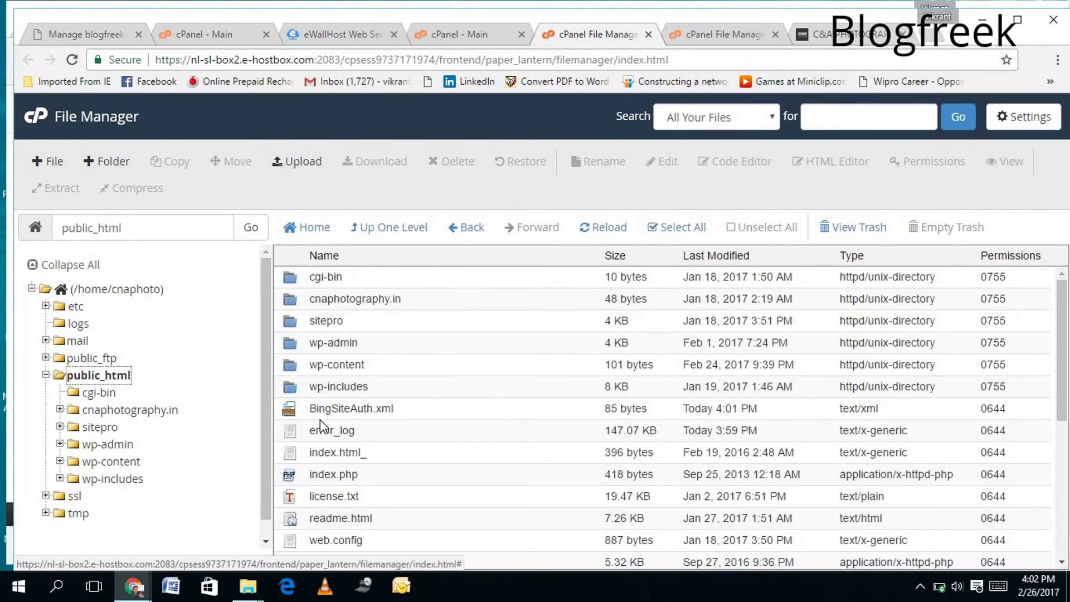
click(386, 411)
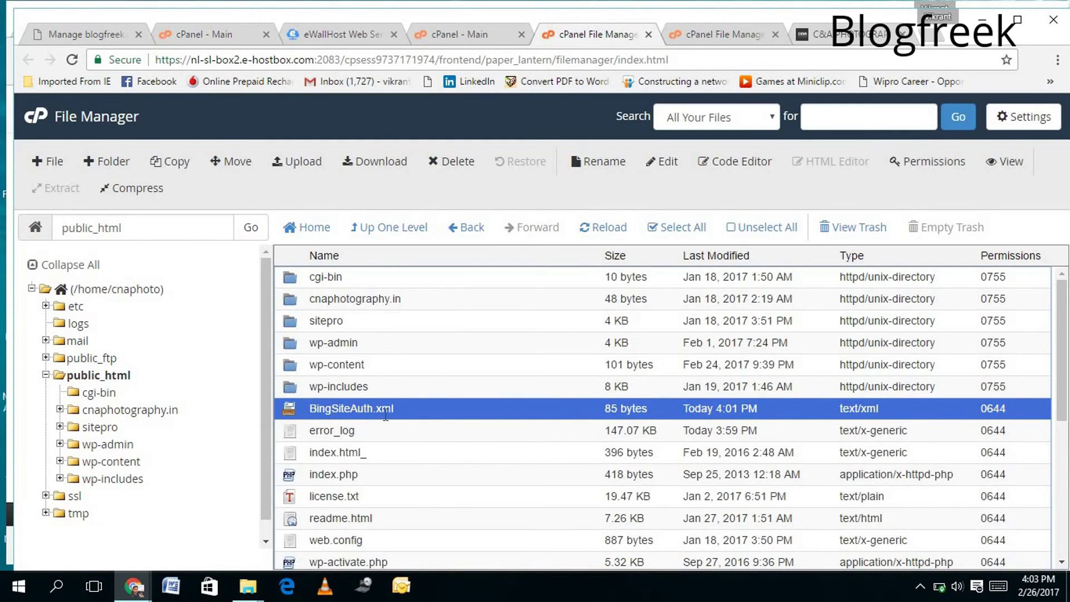
mouse_move(134, 586)
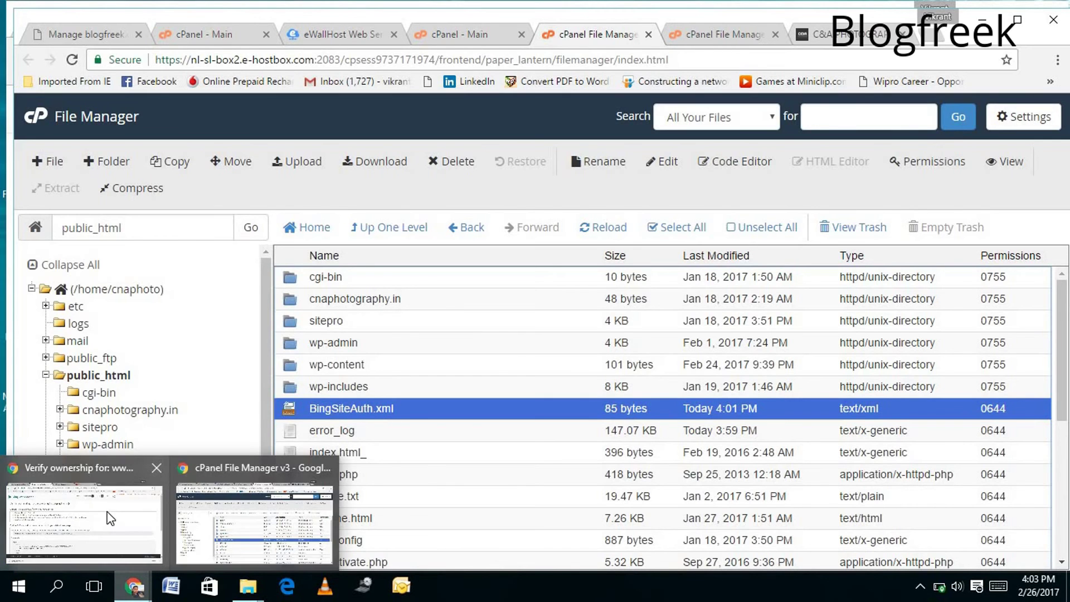
click(109, 519)
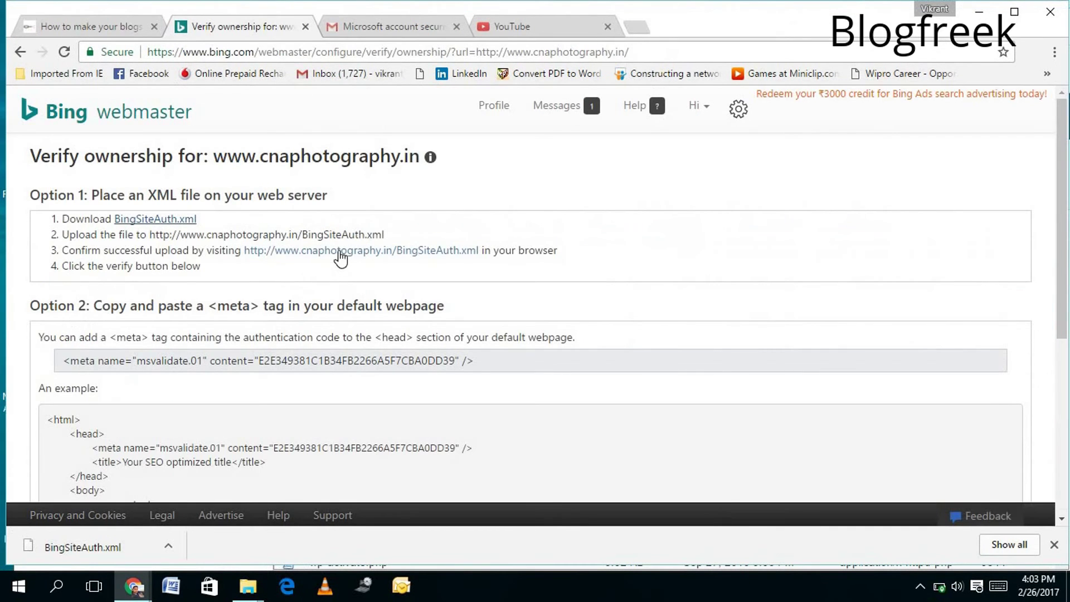
click(338, 252)
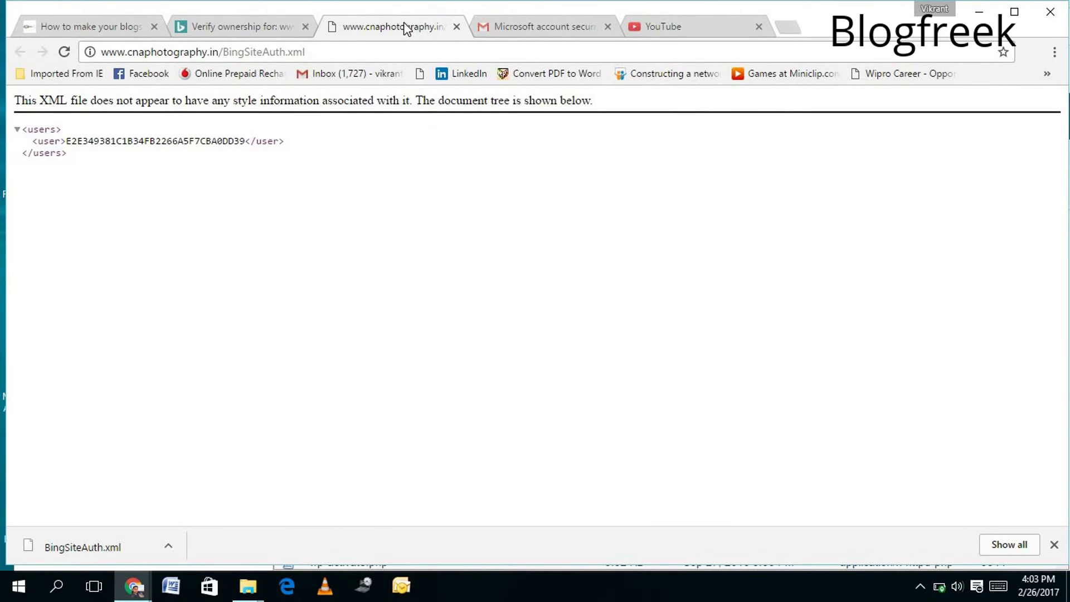
- Back on the Verify ownership page, run VERIFY for the site
click(229, 22)
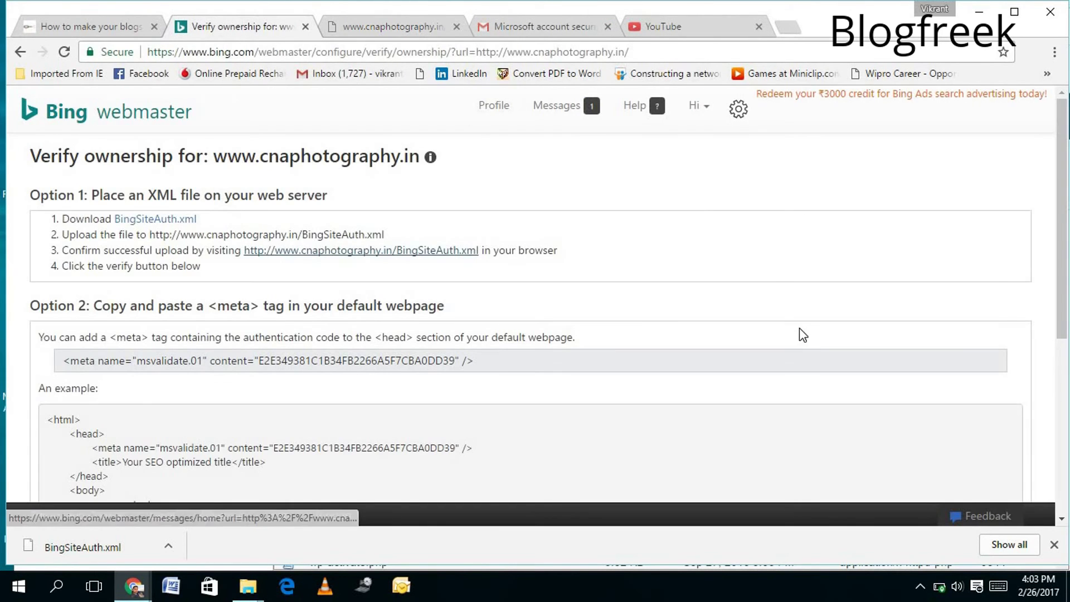
click(1053, 544)
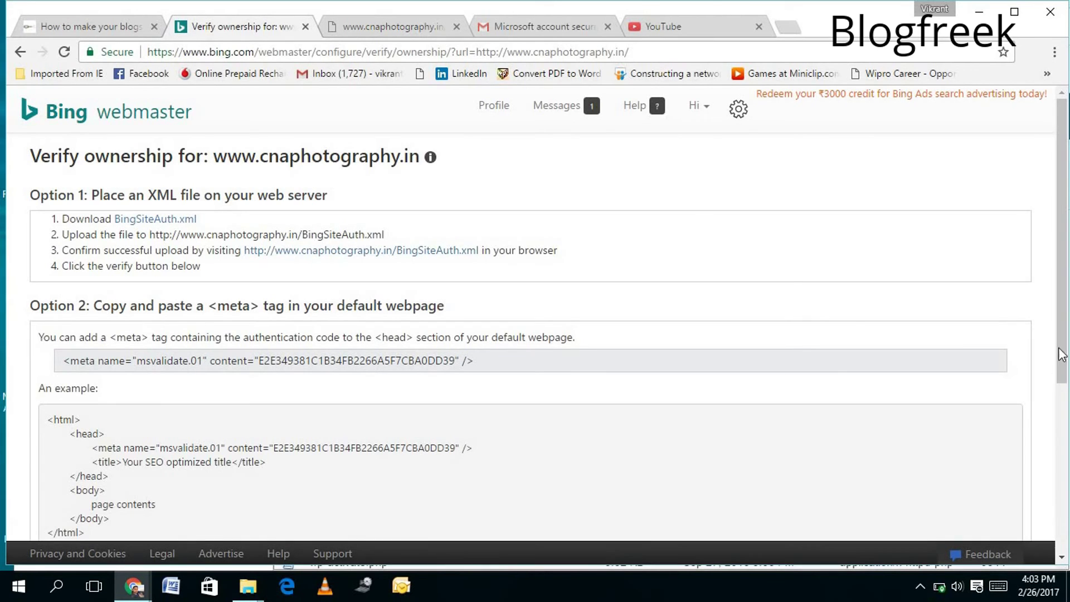
scroll(1066, 396, down, 5)
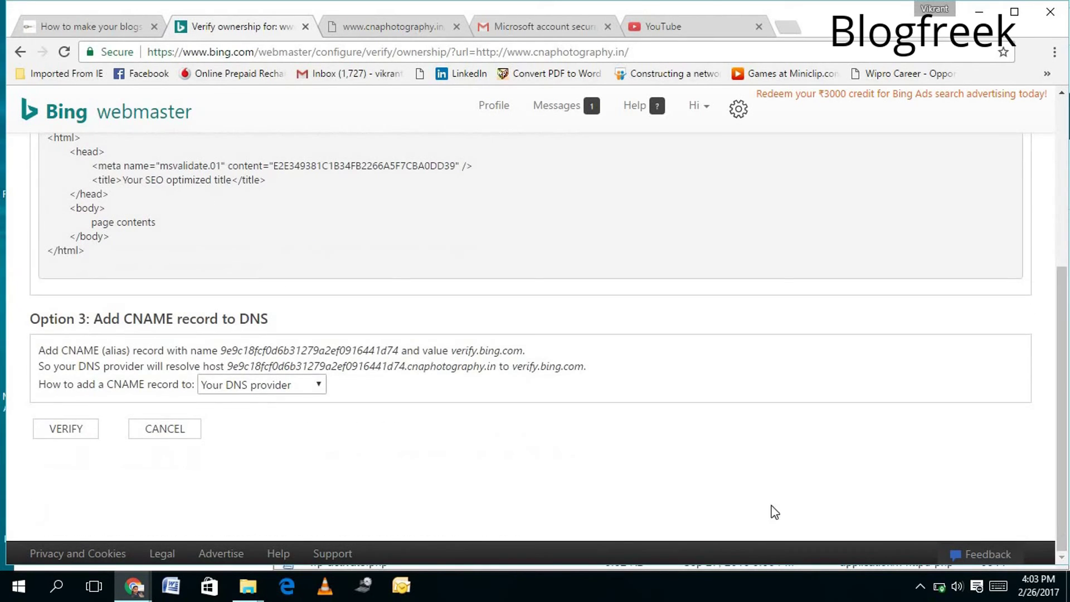
click(77, 430)
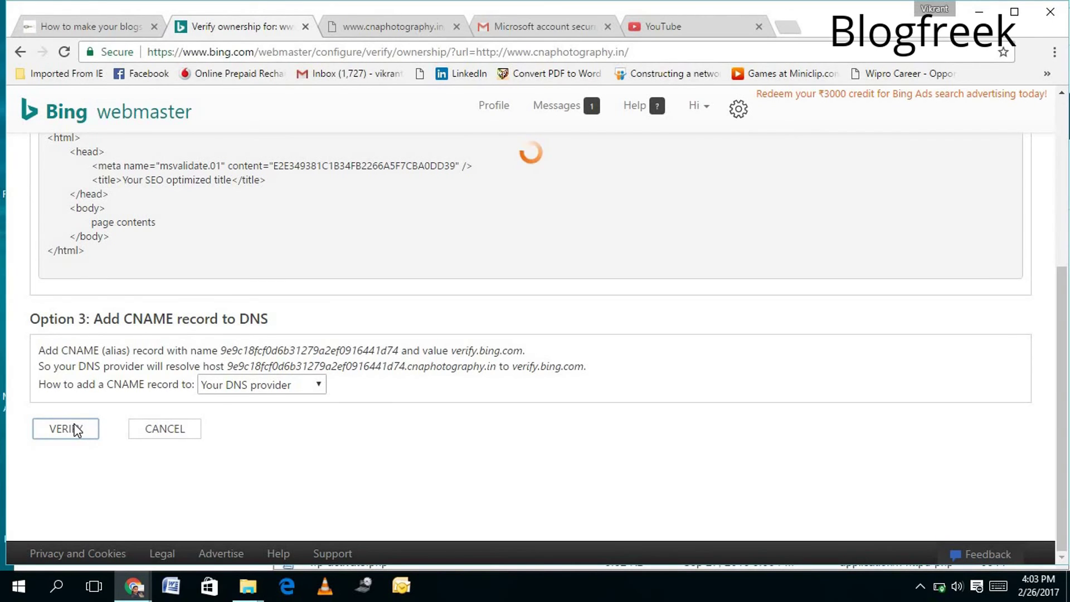
click(77, 429)
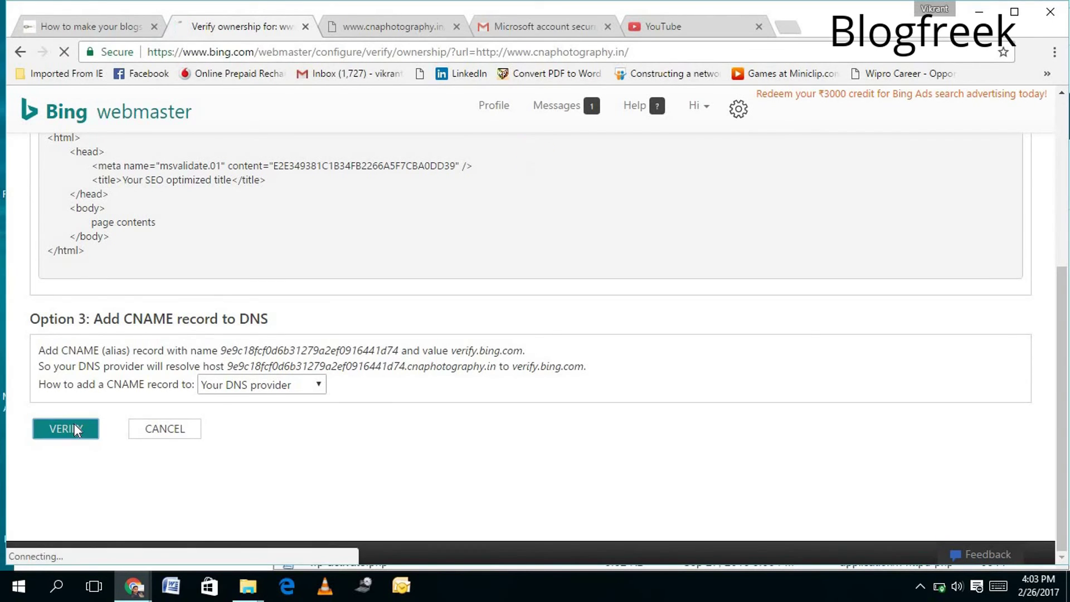